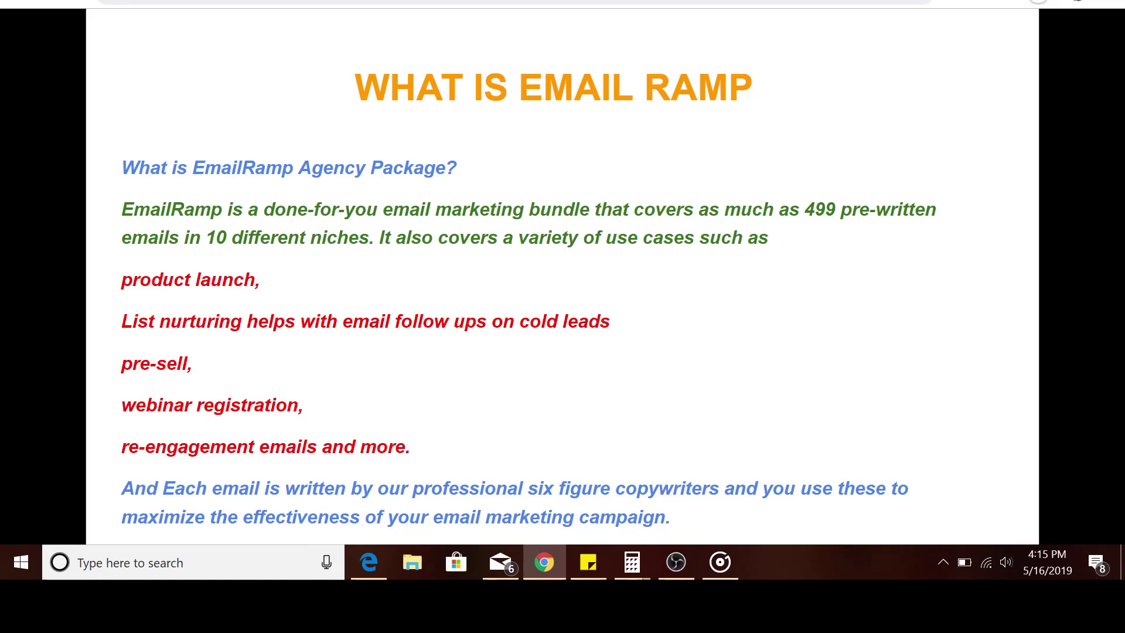
Switch to the EmailRamp dashboard tab showing 2137 emails and 80 saved emails
key(ctrl+Tab)
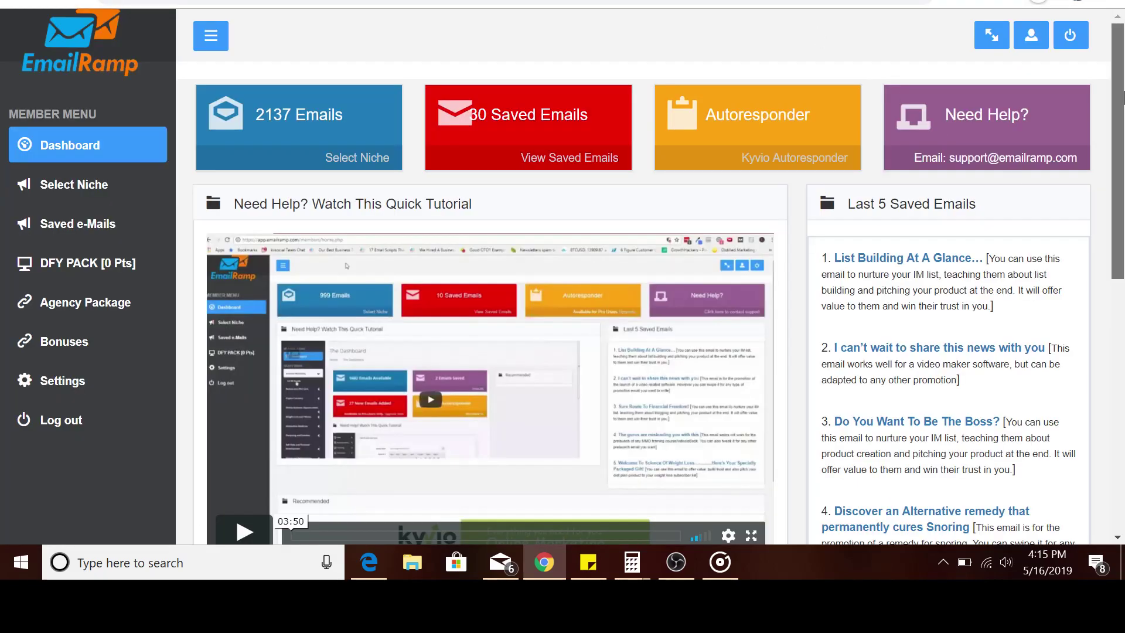
scroll(1123, 138, down, 1)
scroll(1123, 138, down, 2)
scroll(1123, 91, up, 4)
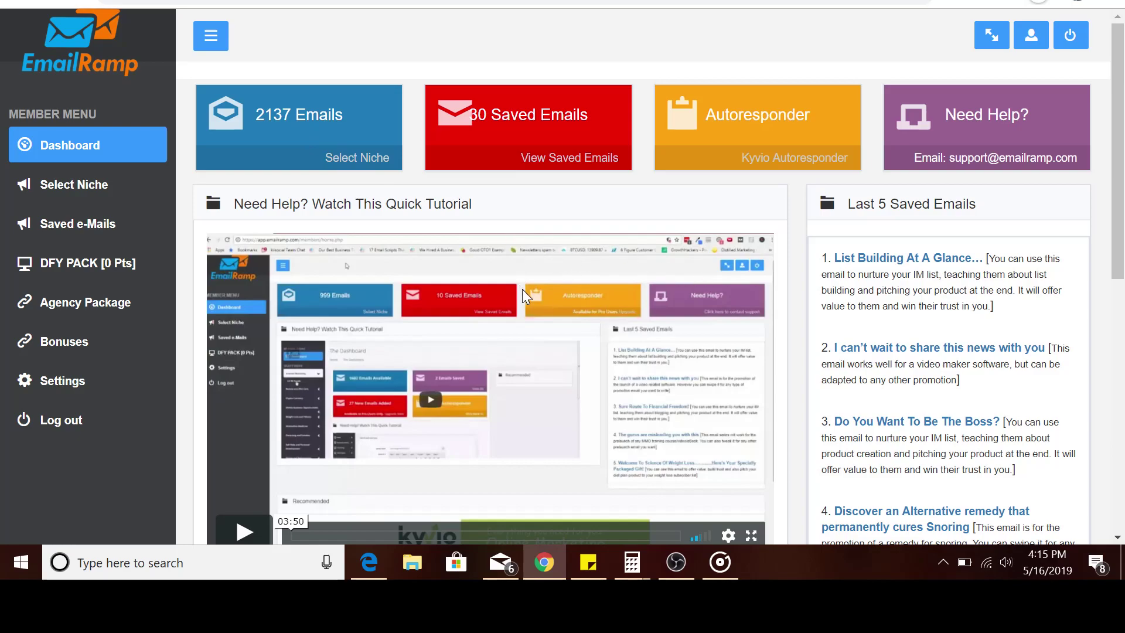
right_click(1123, 229)
click(1123, 180)
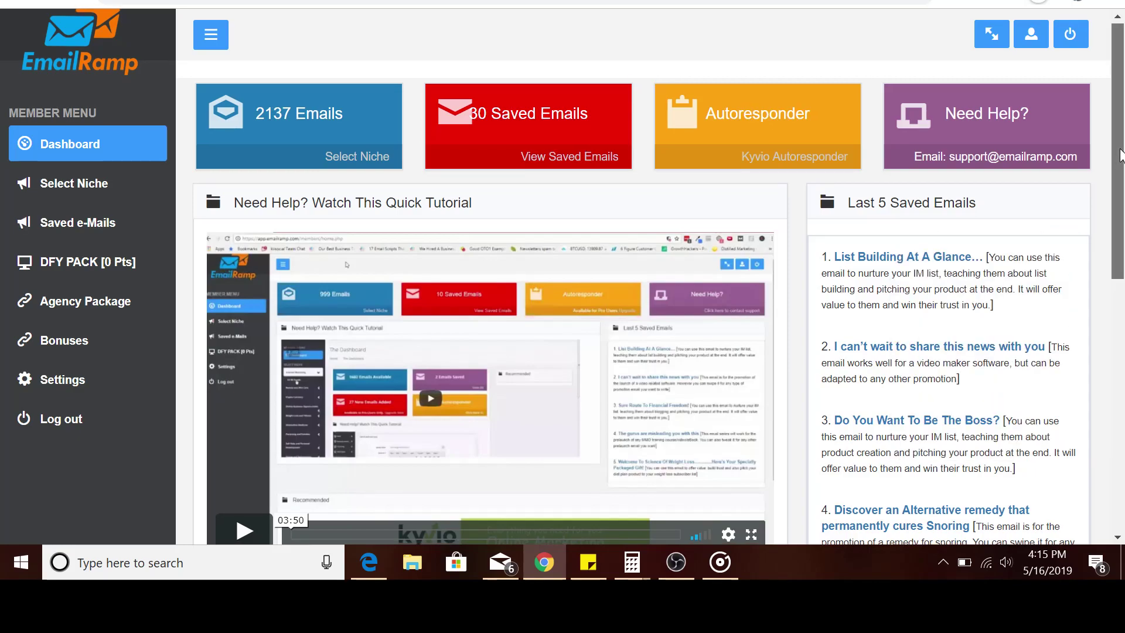
scroll(1123, 170, down, 1)
scroll(1123, 151, up, 1)
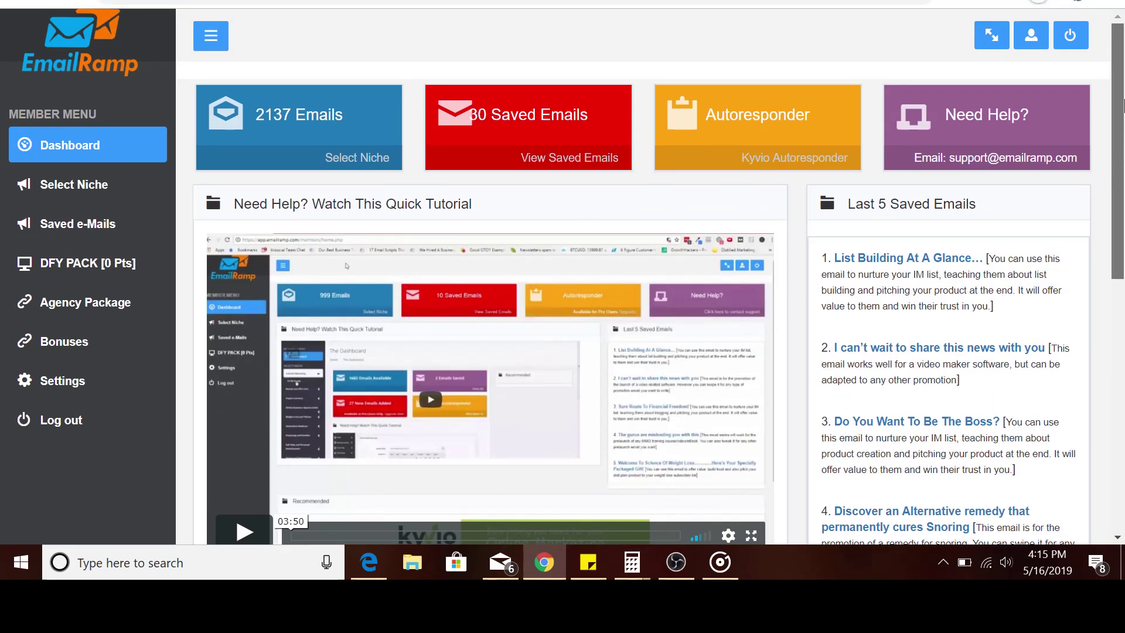
click(64, 199)
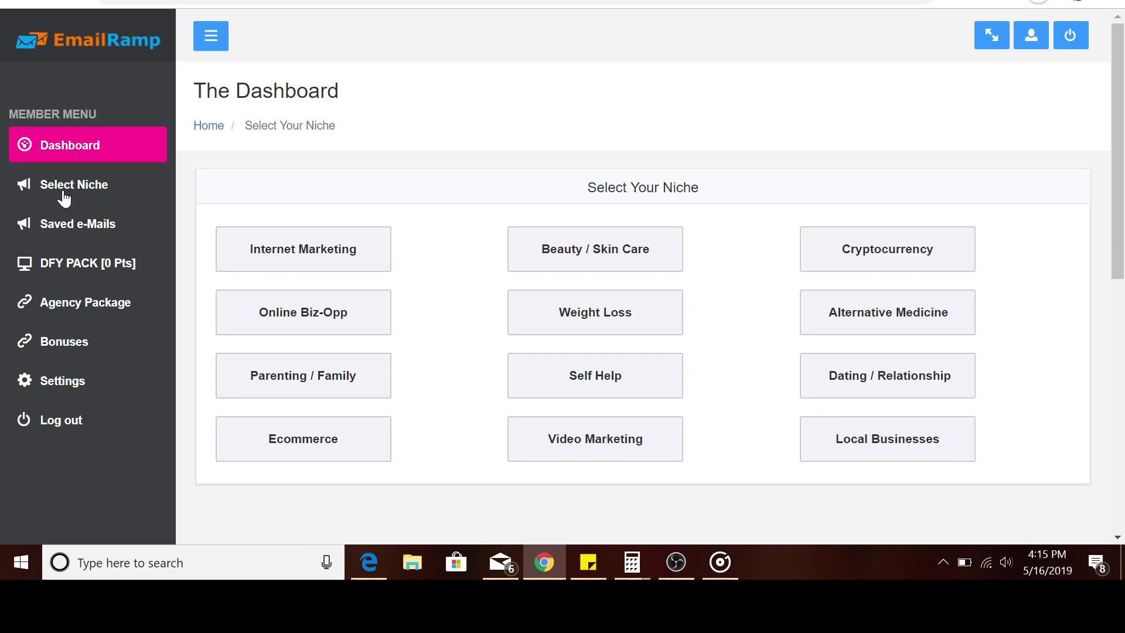
click(66, 160)
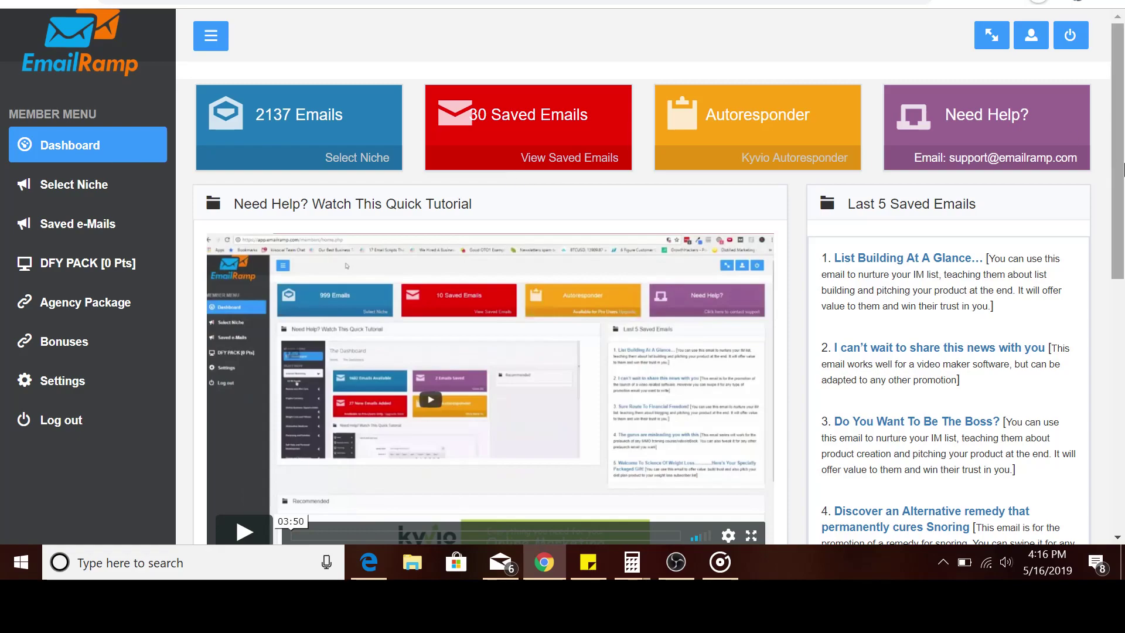
mouse_move(1120, 158)
mouse_down()
mouse_move(1120, 260)
mouse_move(1120, 154)
mouse_up()
mouse_move(1120, 154)
mouse_down()
mouse_move(1122, 196)
mouse_move(1121, 157)
mouse_up()
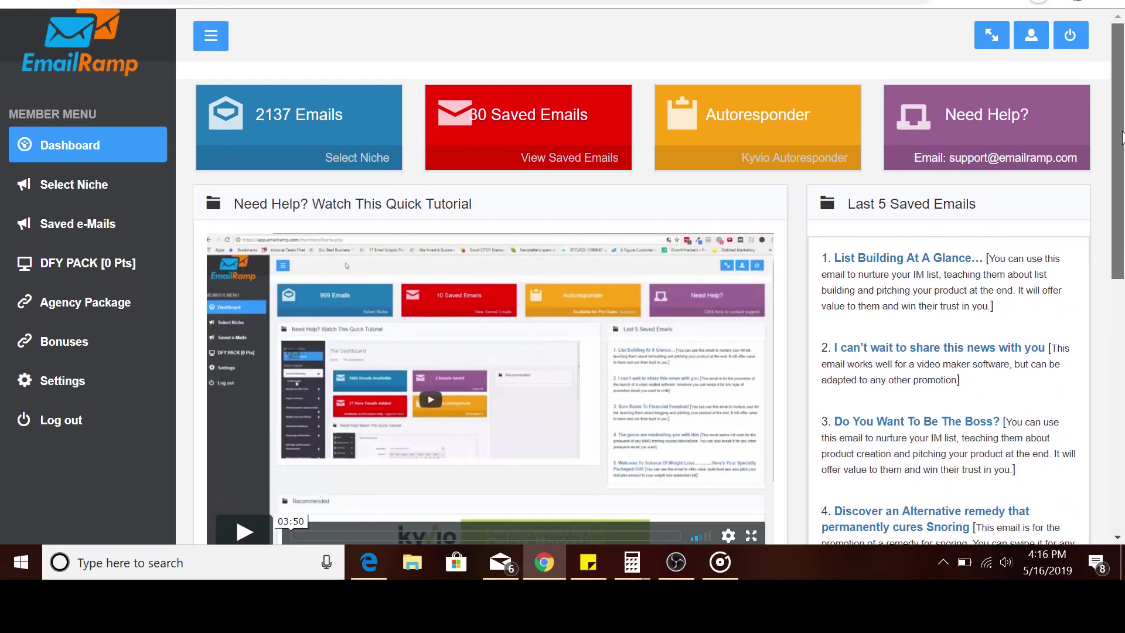
Go to Select Niche and choose the Internet Marketing niche
click(76, 200)
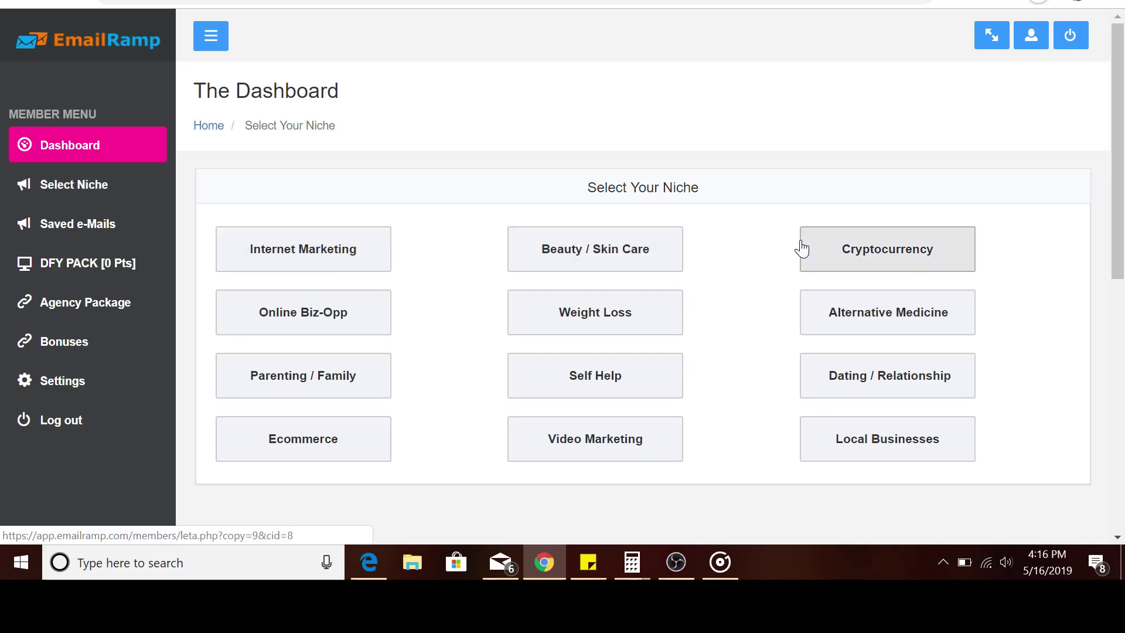
scroll(801, 249, down, 5)
scroll(644, 180, up, 4)
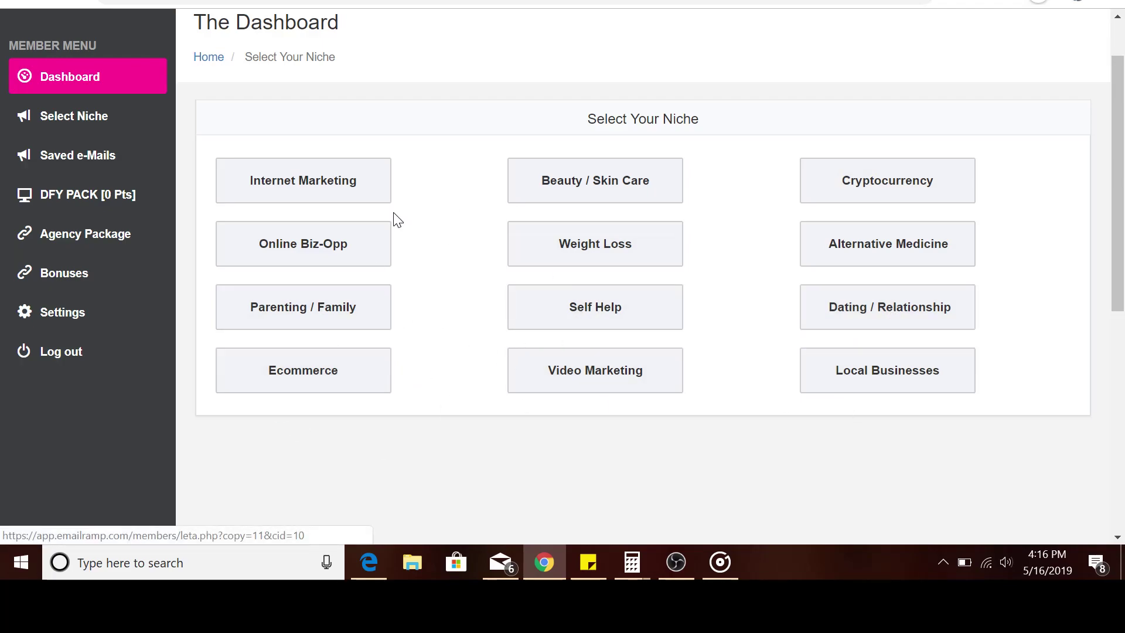
click(323, 189)
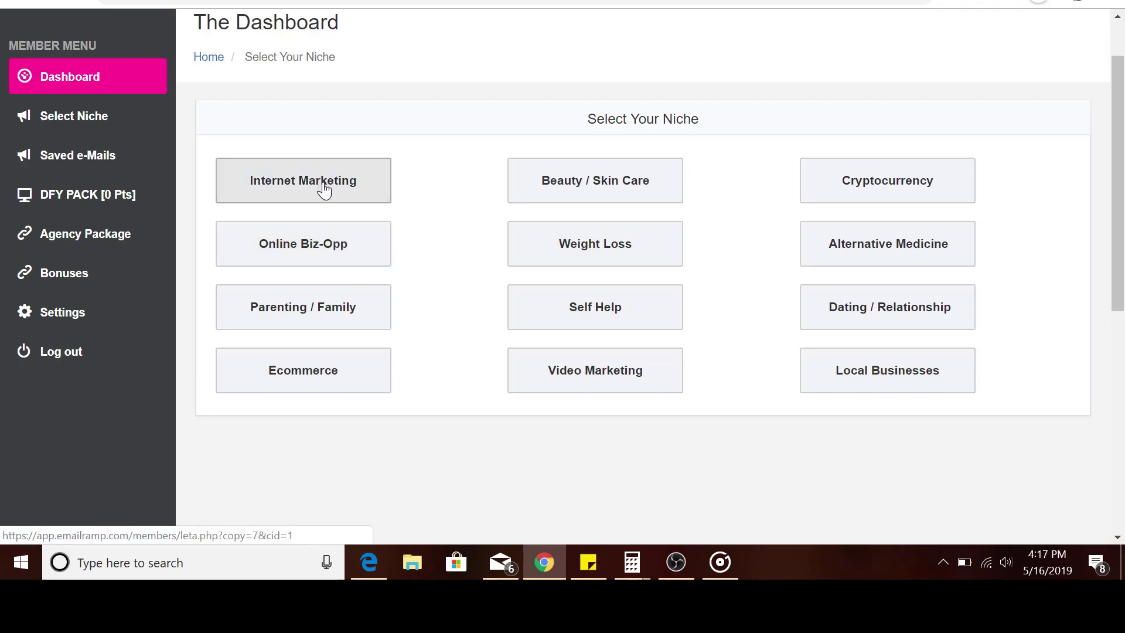
click(285, 191)
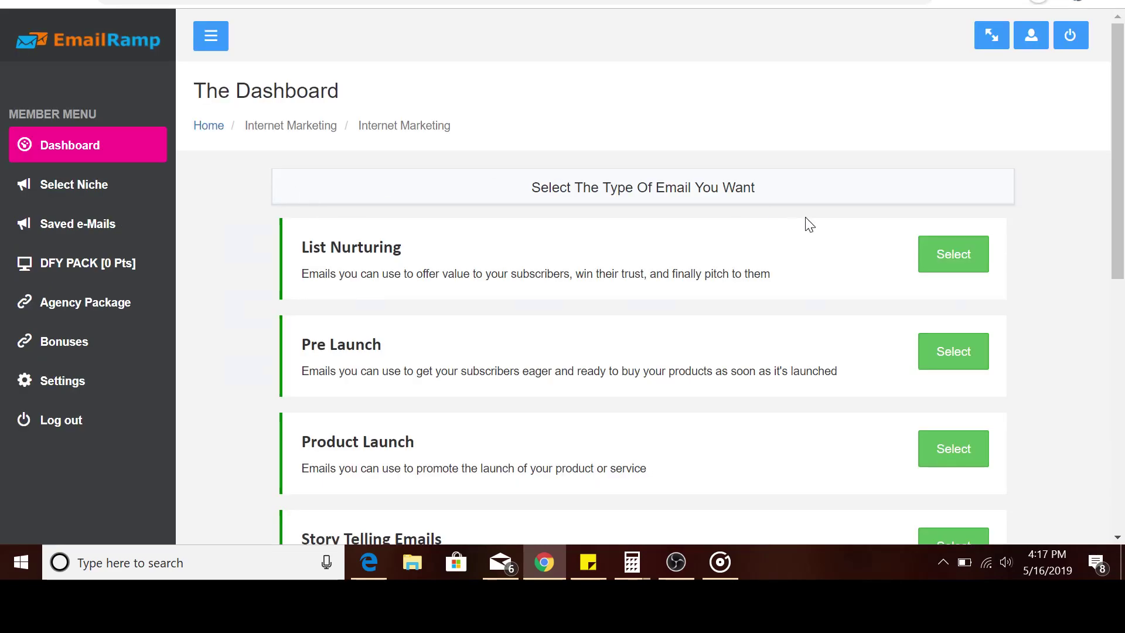
scroll(1120, 275, down, 3)
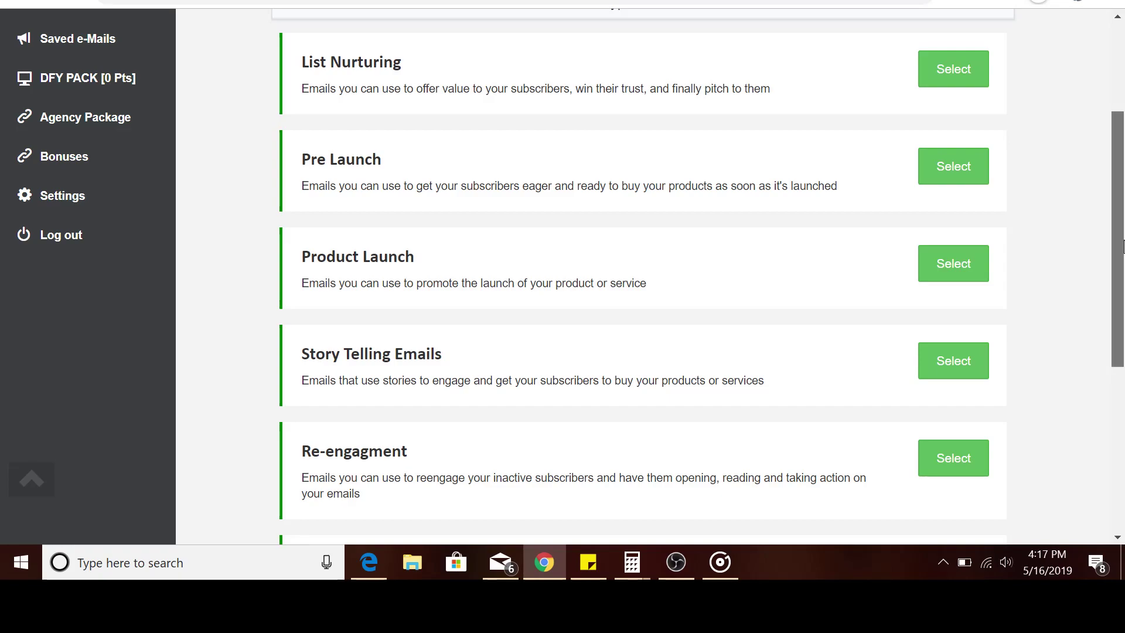
drag(1120, 245, 1122, 243)
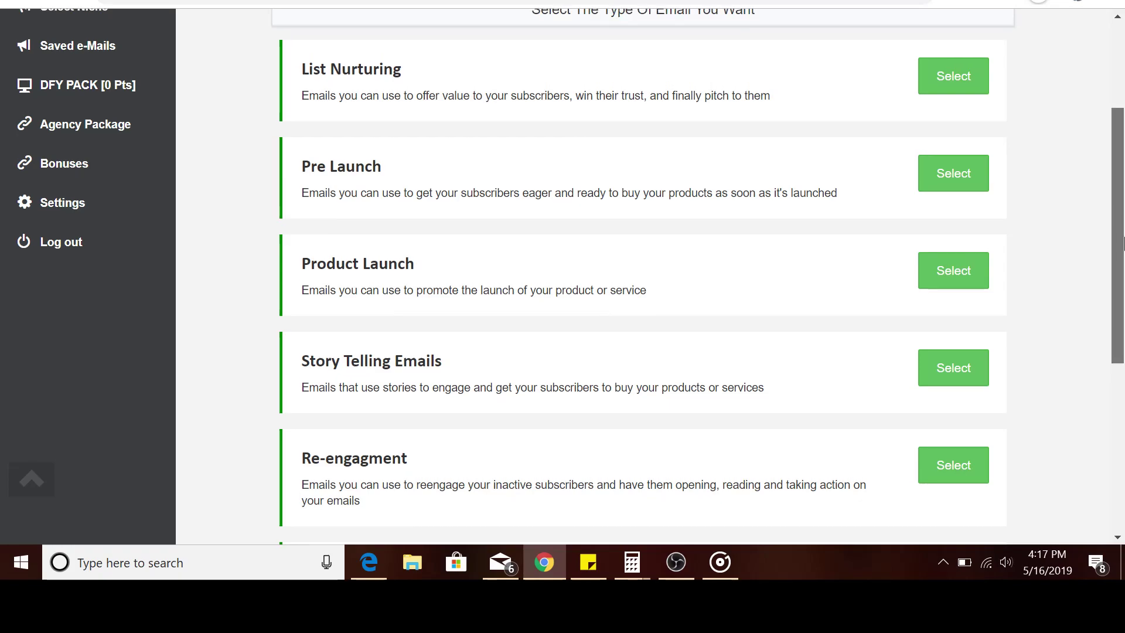
scroll(1122, 243, up, 2)
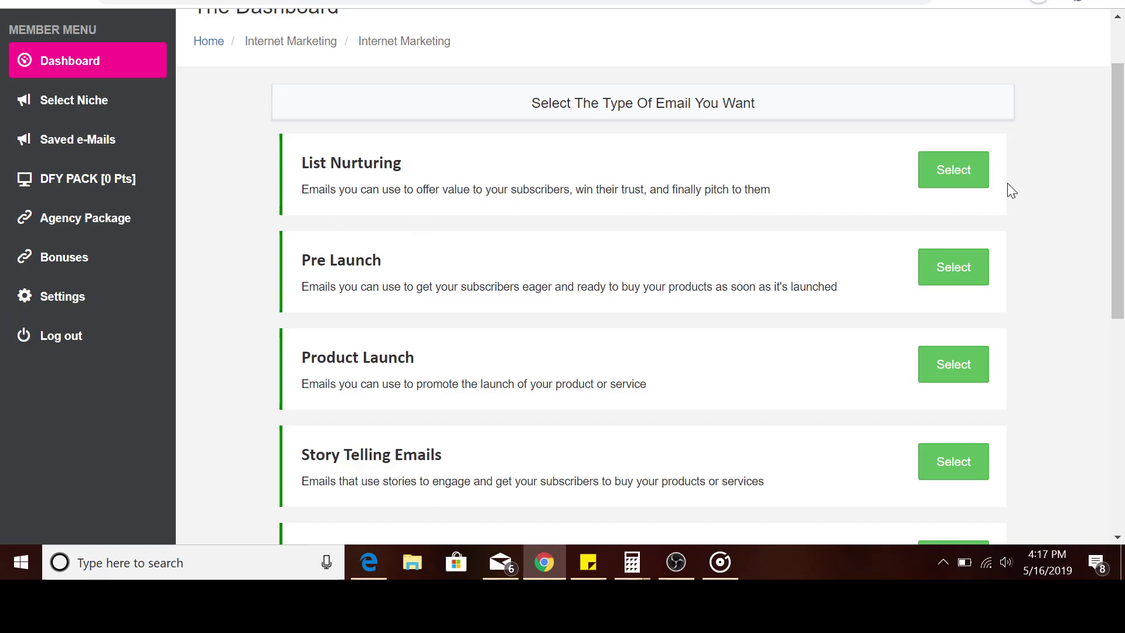
Select List Nurturing to list its series, led by 'List Building At A Glance…'
click(953, 175)
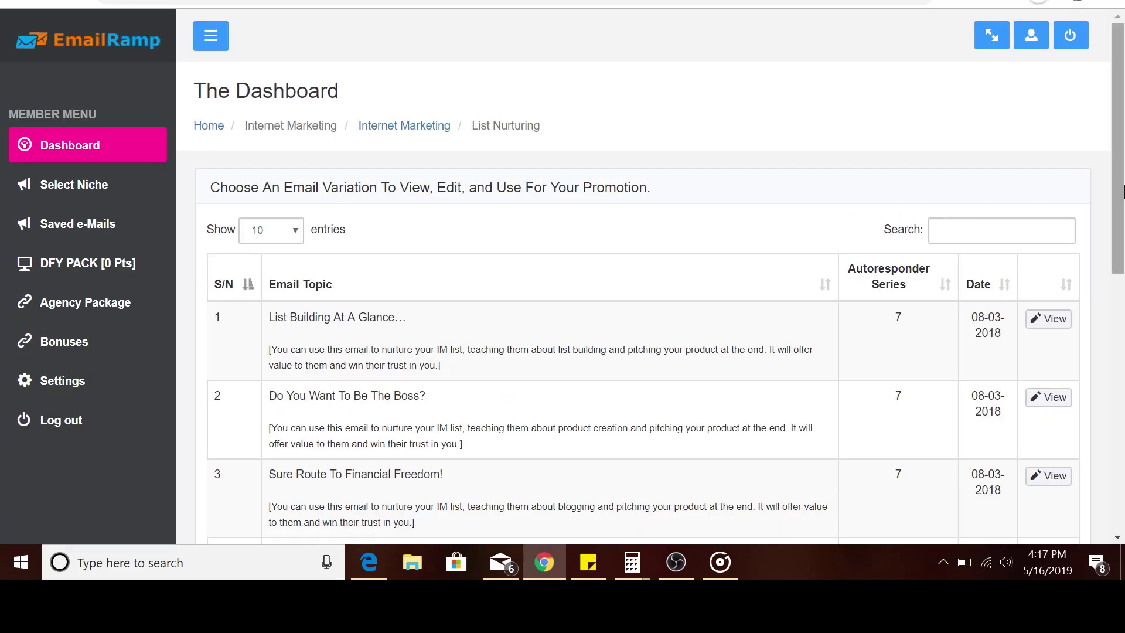
scroll(1123, 190, down, 3)
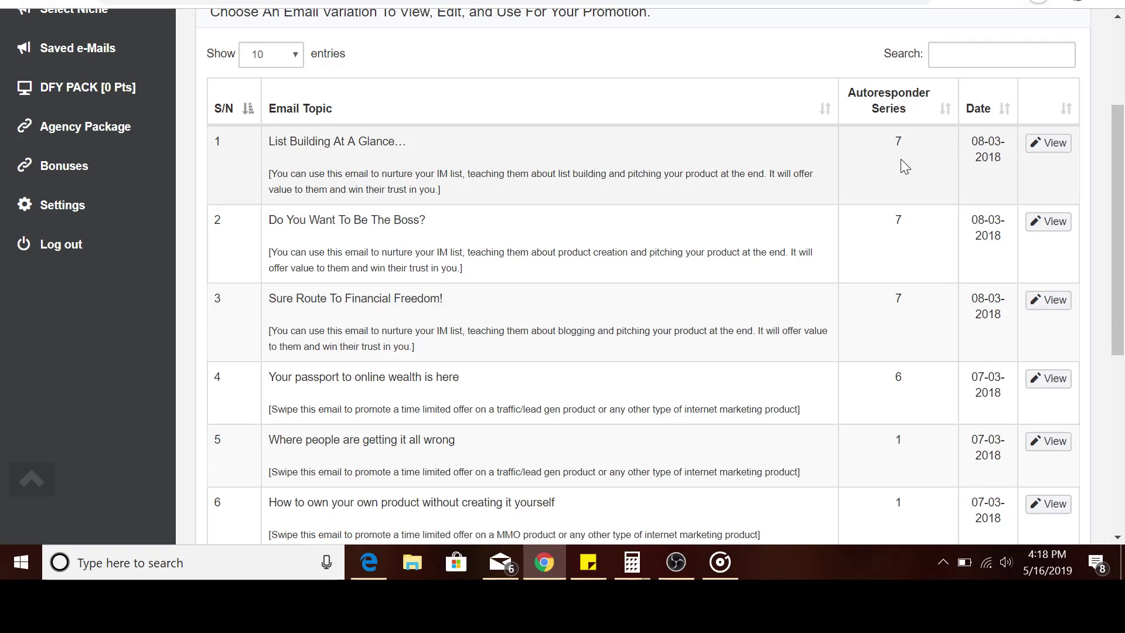
View the first series, 'List Building At A Glance…', on the Edit An Email page
click(1036, 157)
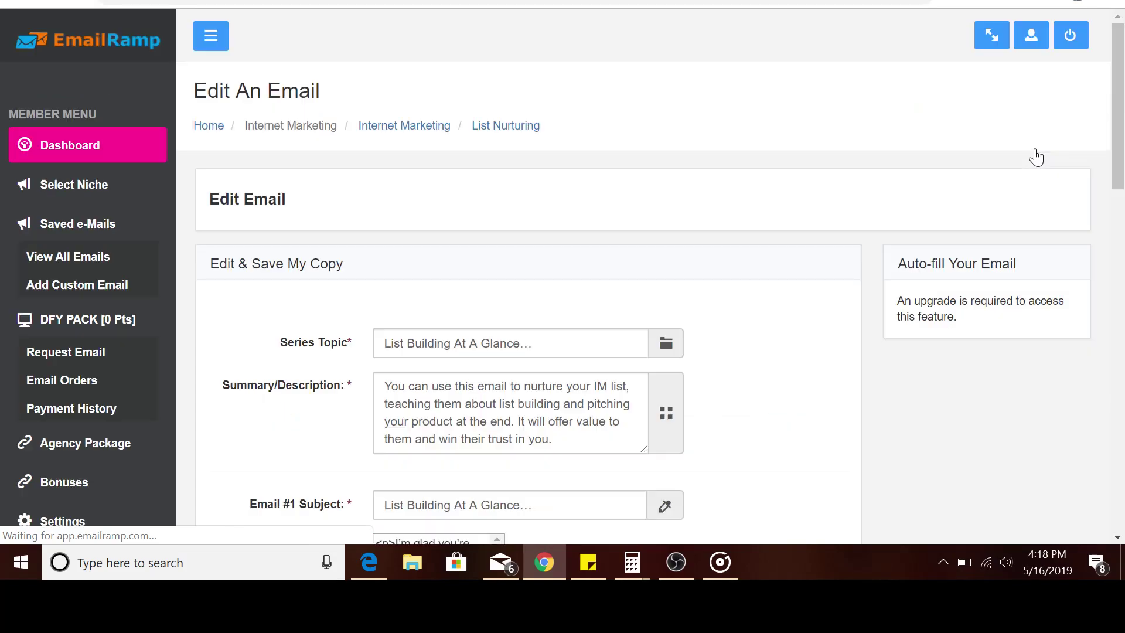
scroll(1119, 157, down, 5)
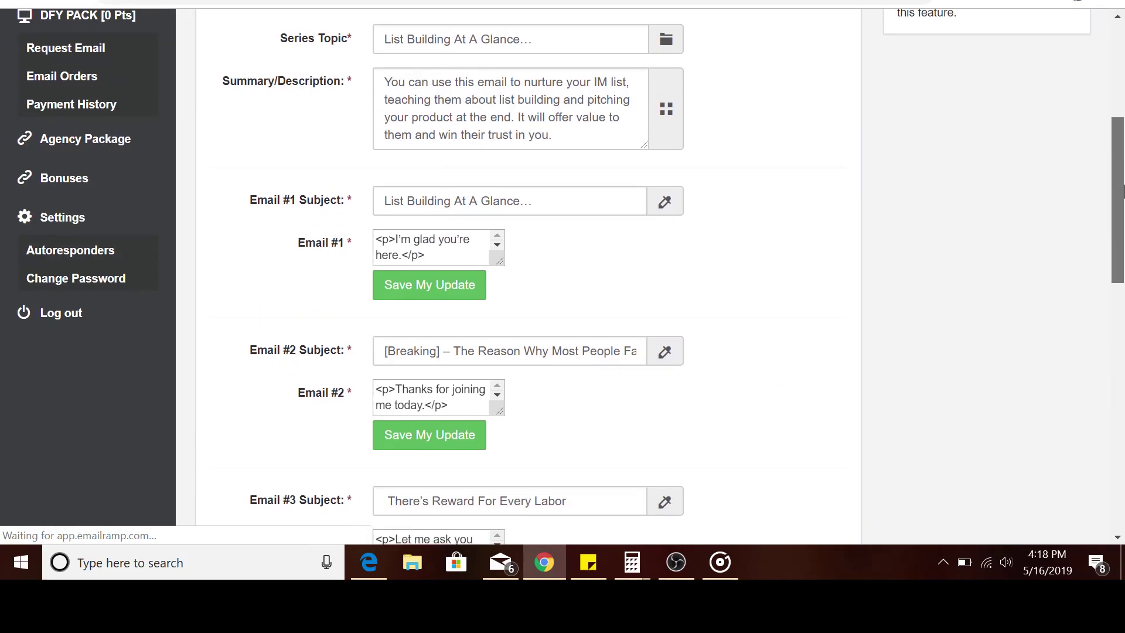
scroll(1120, 158, up, 2)
drag(1120, 157, 1121, 128)
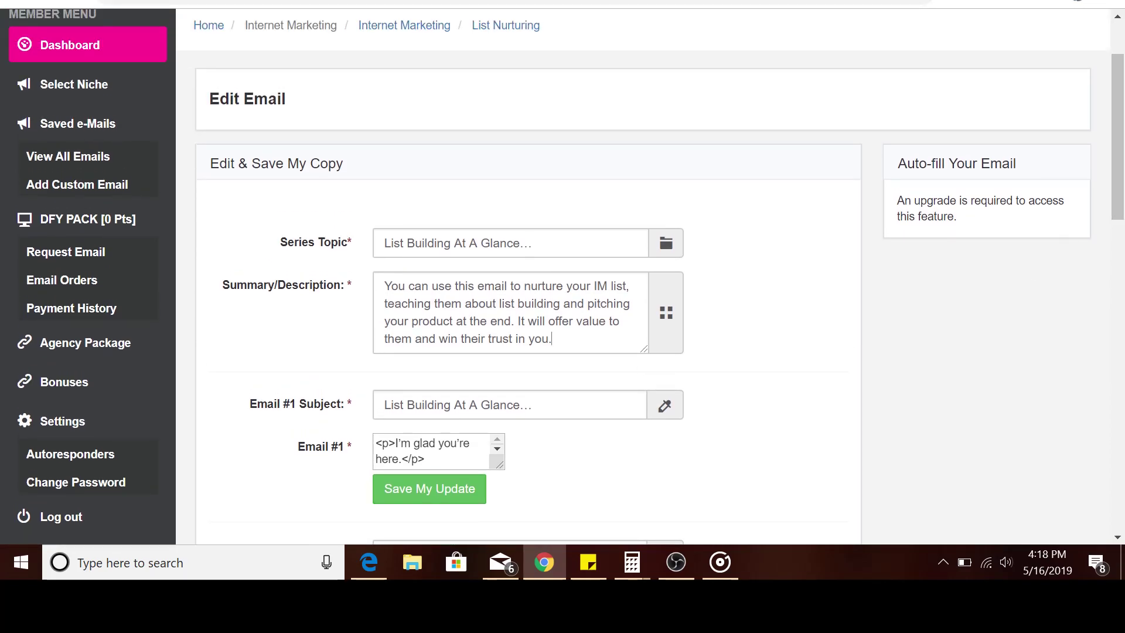
Inspect the Summary/Description box and scroll through the Email #1–#5 fields
click(551, 338)
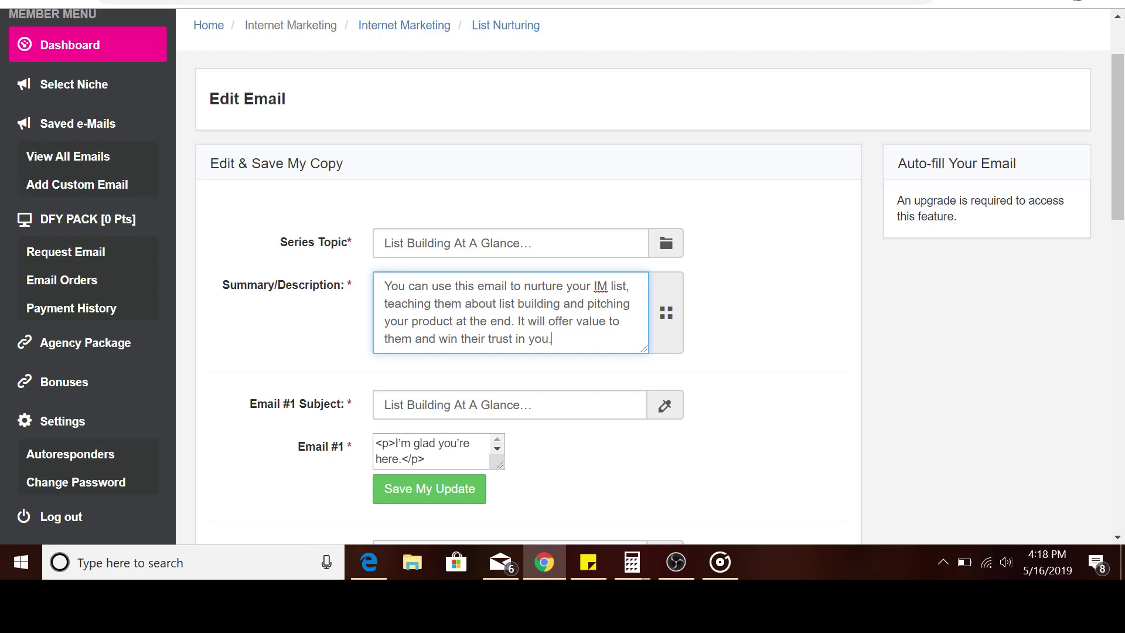
right_click(668, 309)
key(Escape)
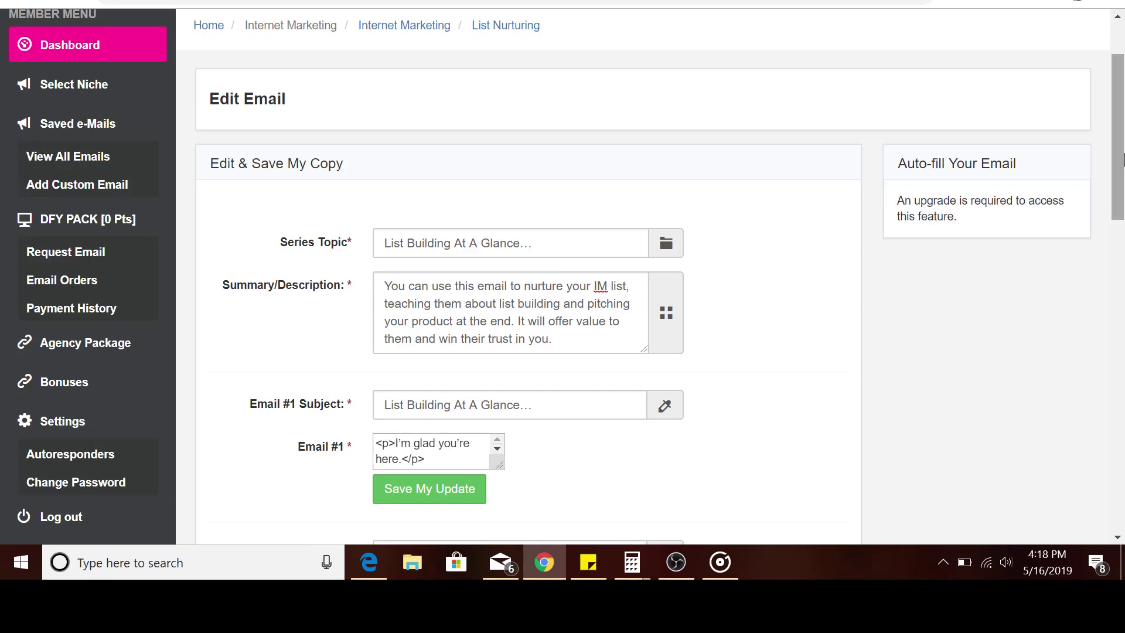
scroll(972, 264, down, 3)
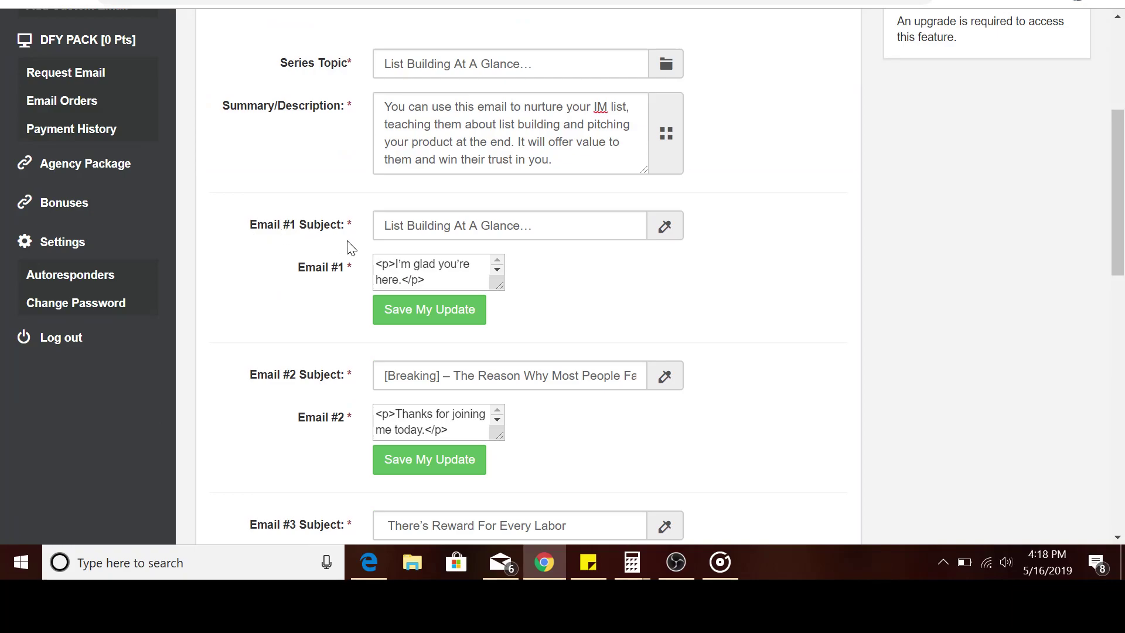
drag(1117, 176, 1123, 286)
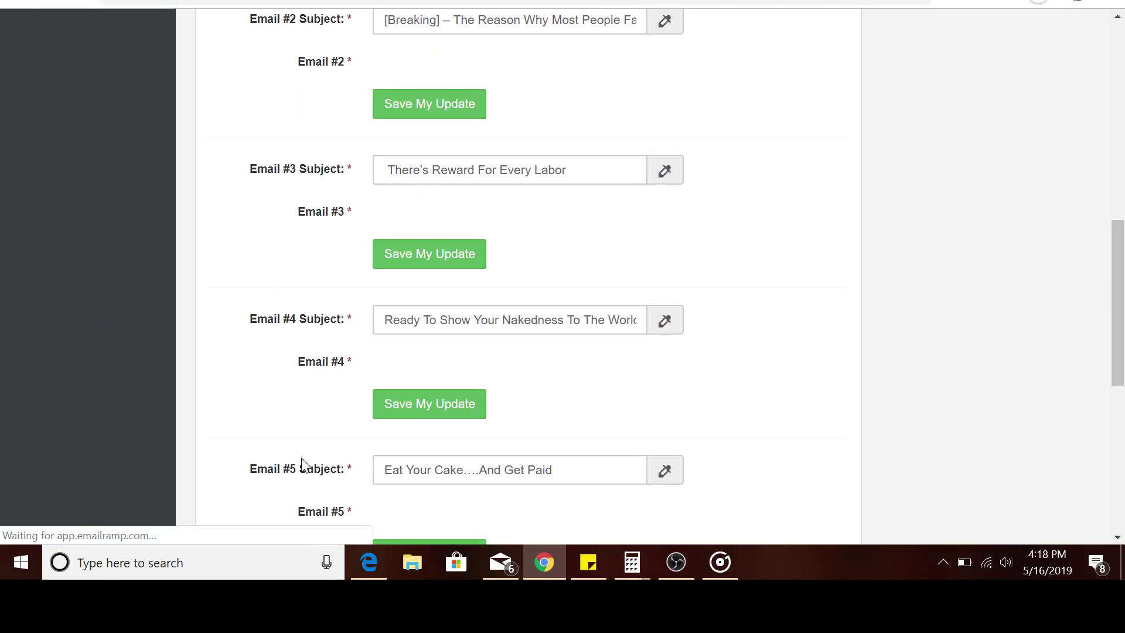
drag(1122, 287, 1116, 102)
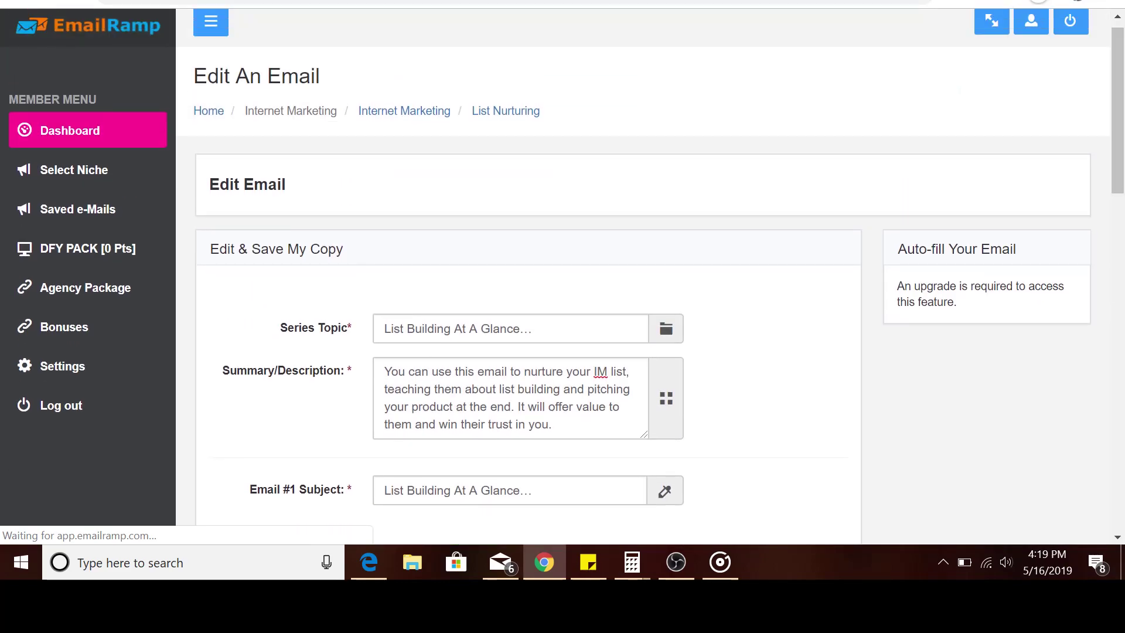
Go back and reload to reach the seven Internet Marketing email types again
click(85, 29)
click(23, 2)
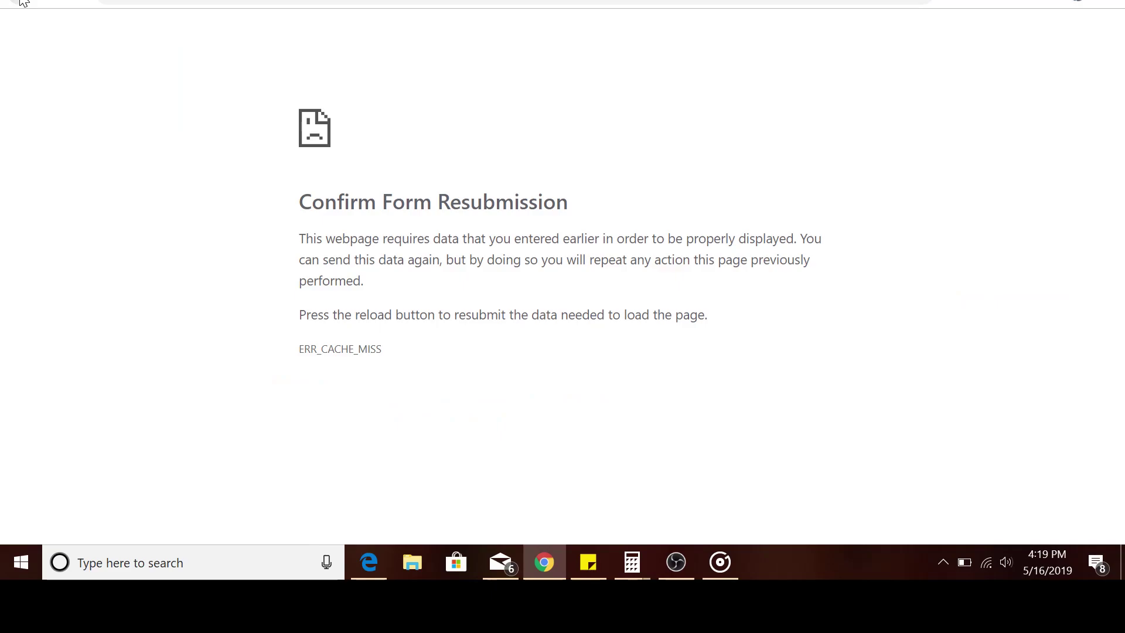
click(23, 1)
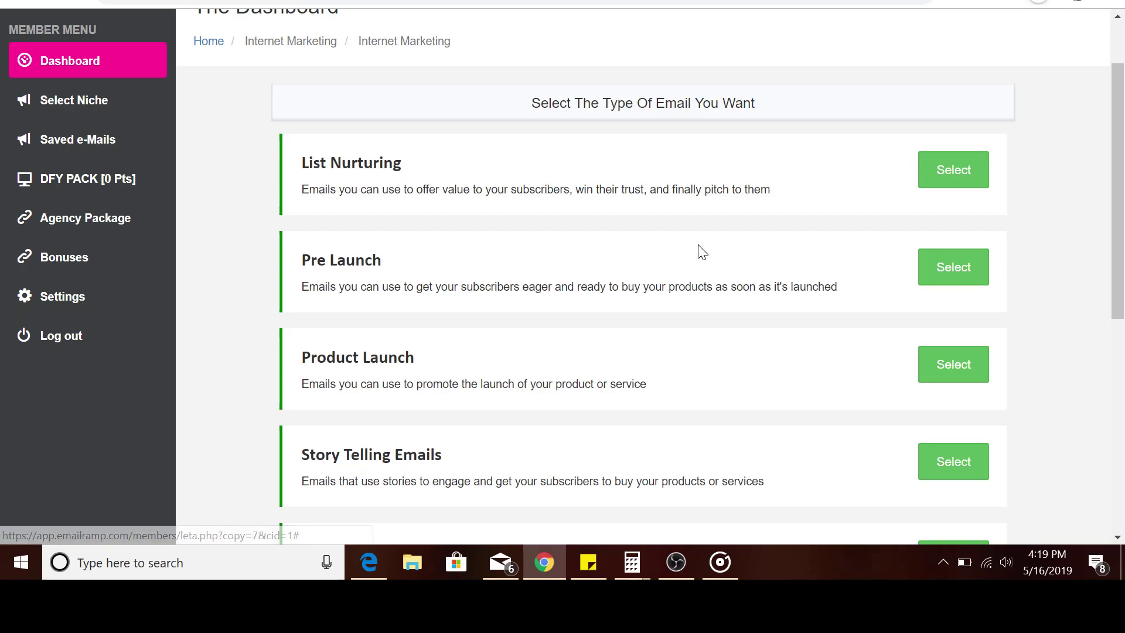
drag(1120, 251, 1090, 269)
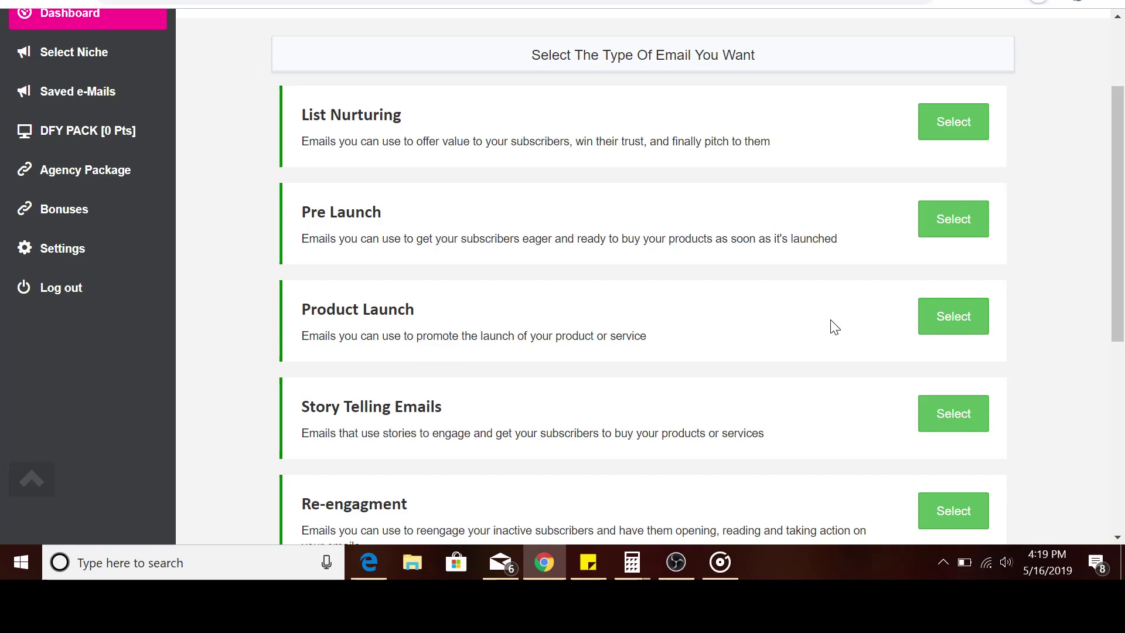
Select Product Launch and scroll its 25 entries down to the pagination
click(938, 328)
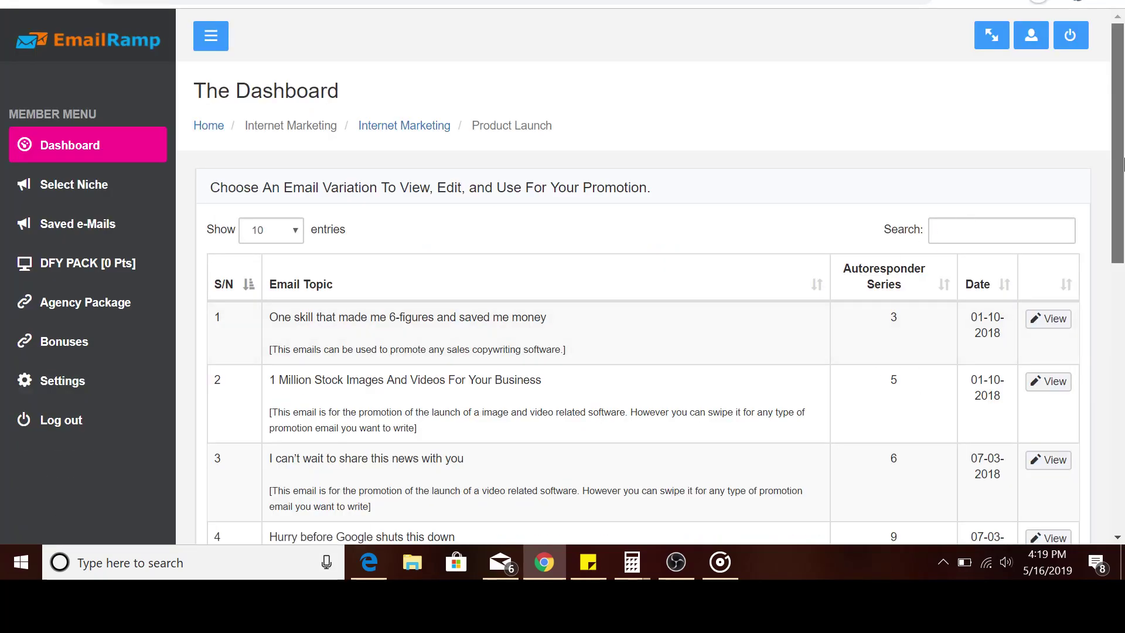
drag(1123, 164, 1121, 125)
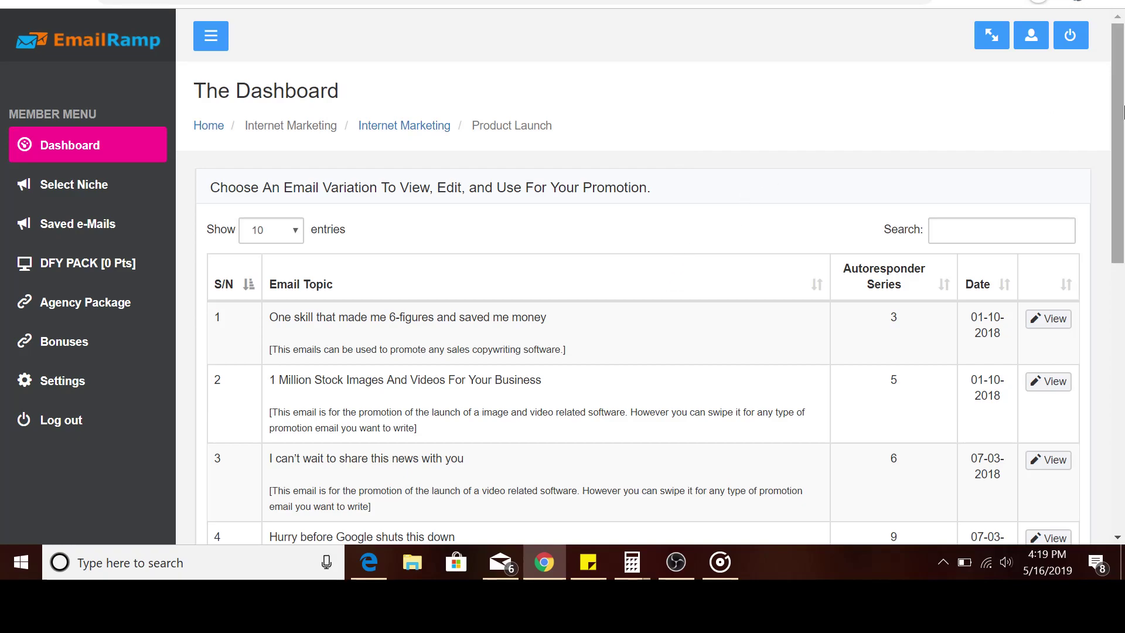
drag(1122, 116, 1123, 380)
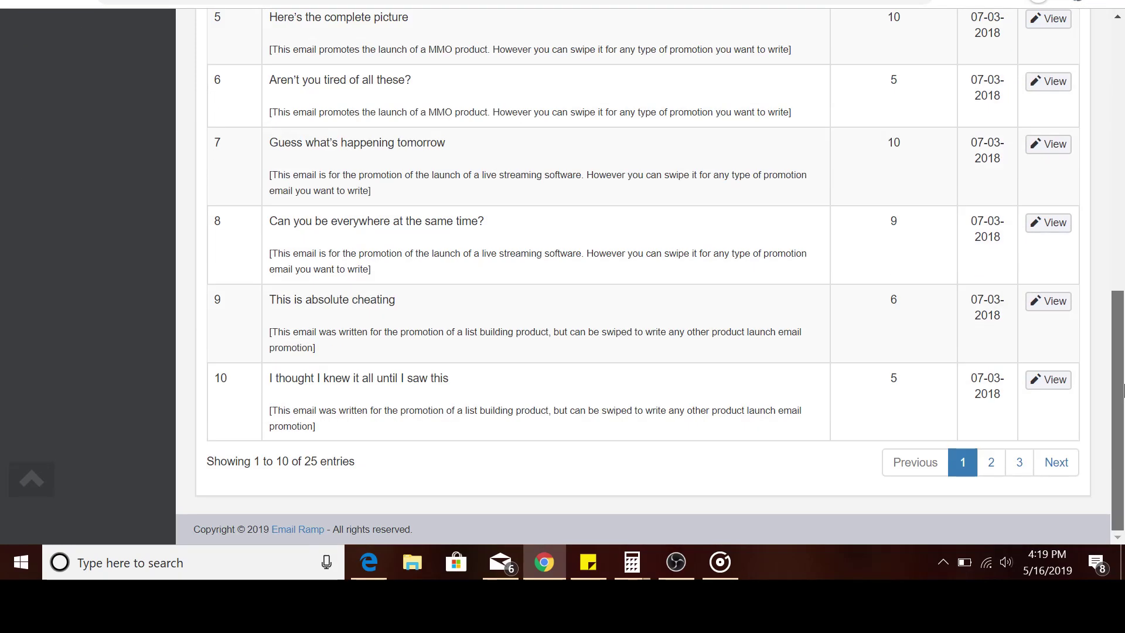